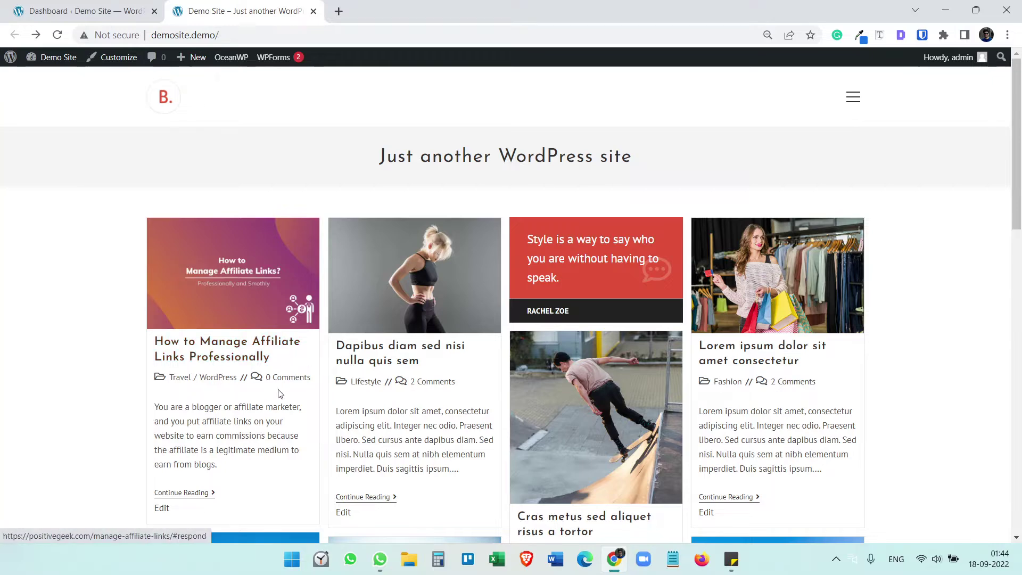
Open the 'How to Manage Affiliate Links Professionally' post's external article, then return to the Demo Site tab.
{"action": "left_click", "coordinate": [254, 357]}
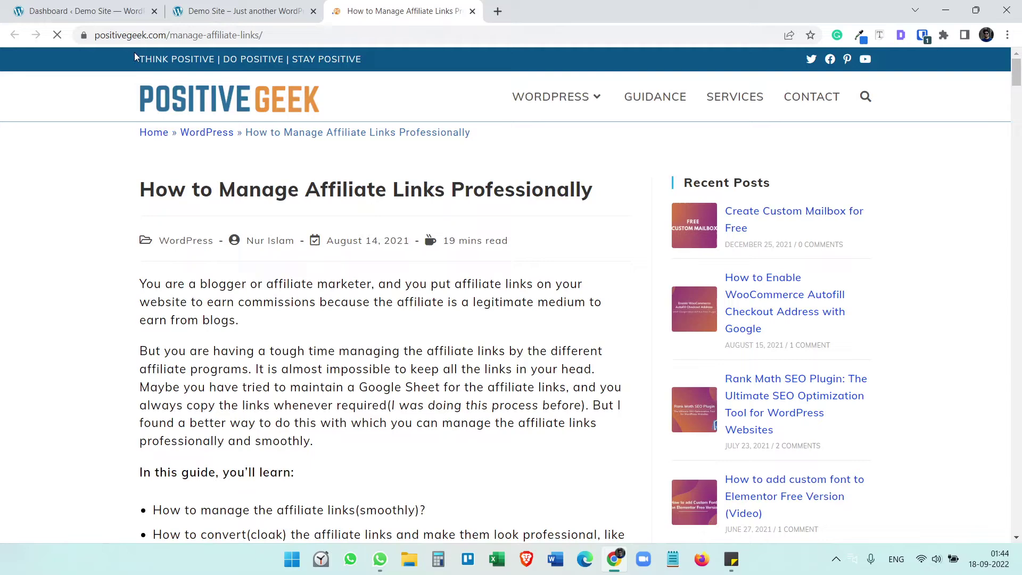
{"action": "left_click", "coordinate": [211, 16]}
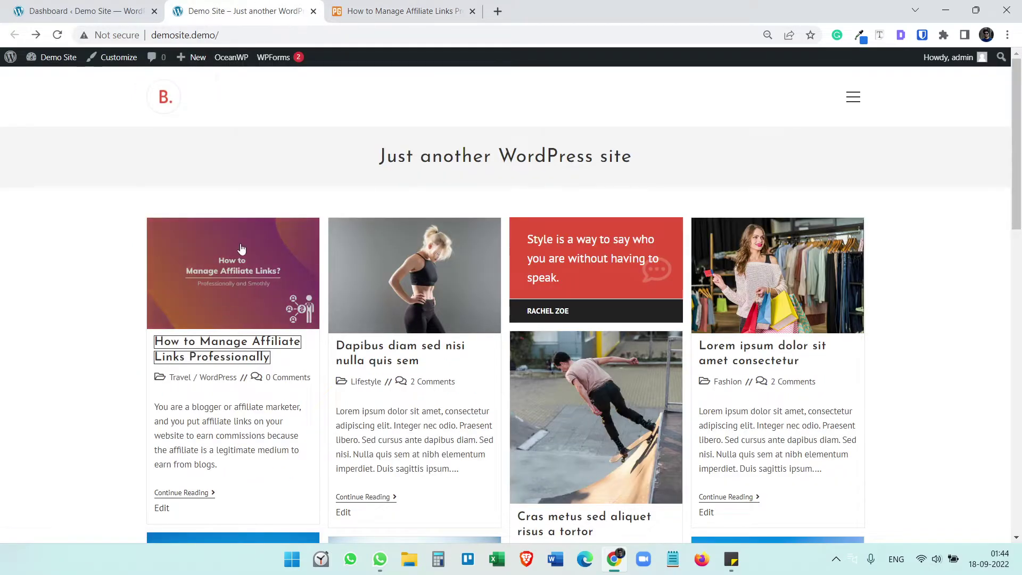
{"action": "left_click", "coordinate": [237, 126]}
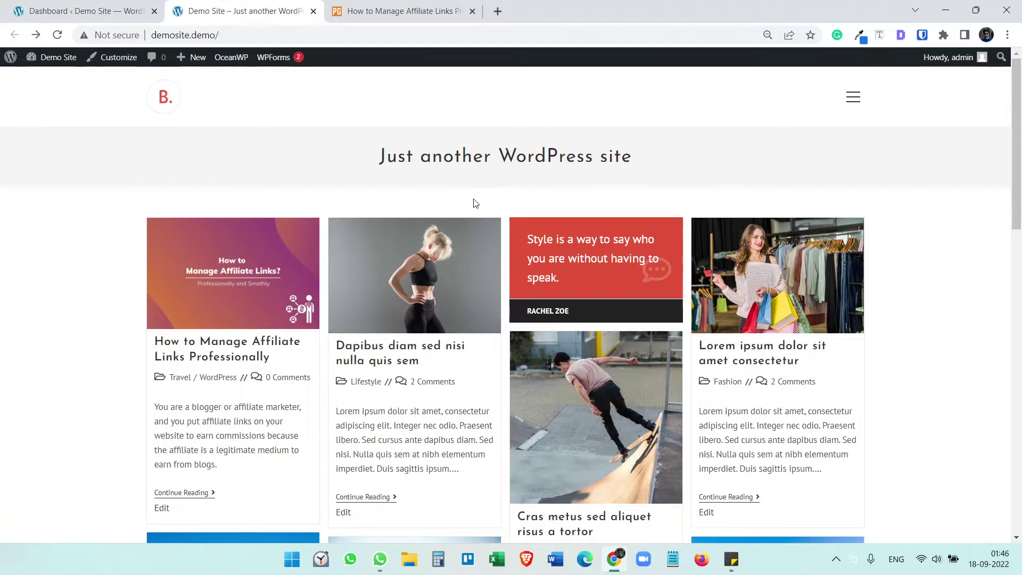
Close the external article tab and go to the POSITIVE GEEK admin Dashboard from the admin bar.
{"action": "left_click", "coordinate": [424, 13]}
{"action": "key", "text": "ctrl+w"}
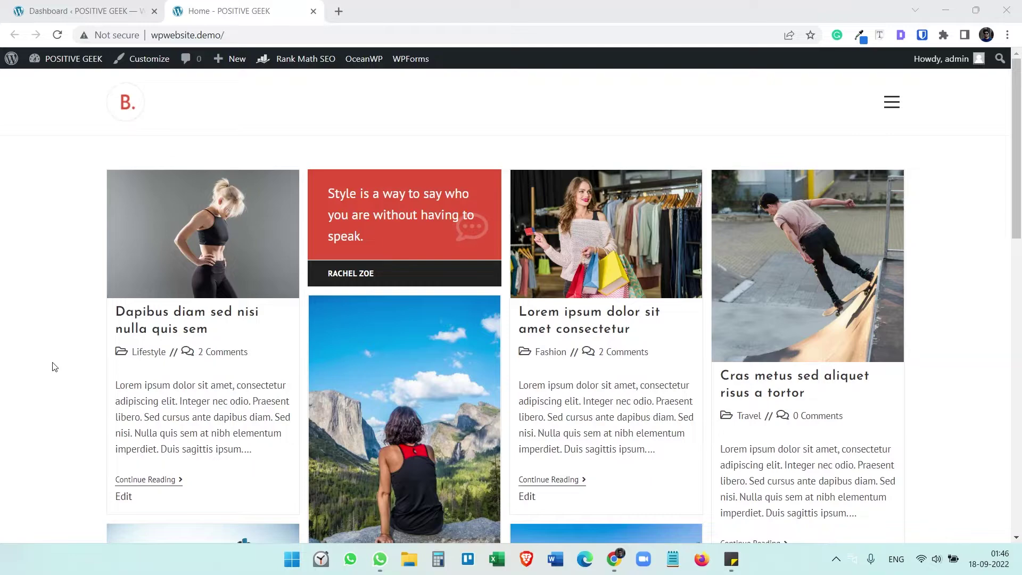
{"action": "mouse_move", "coordinate": [69, 59]}
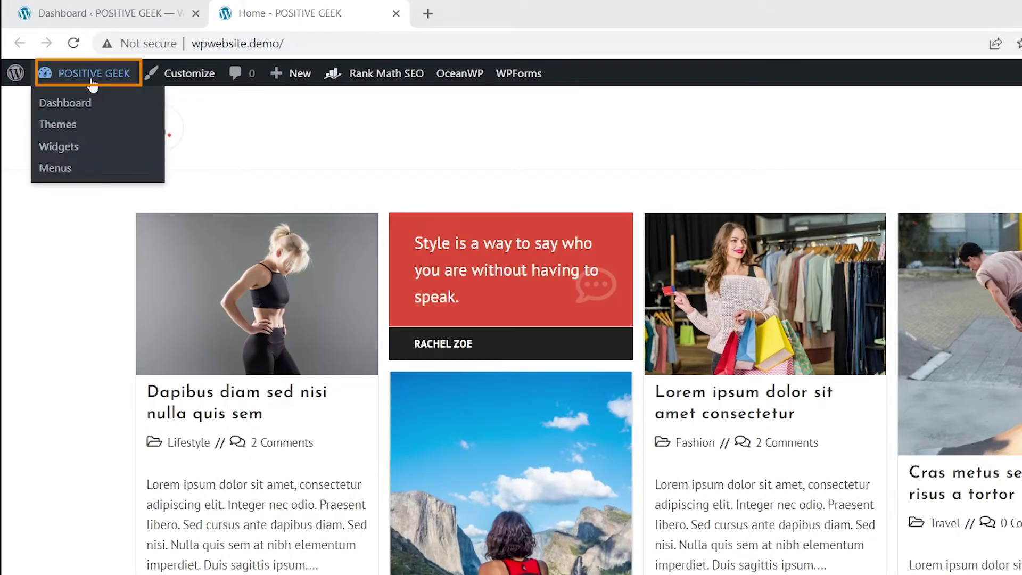
{"action": "left_click", "coordinate": [77, 101]}
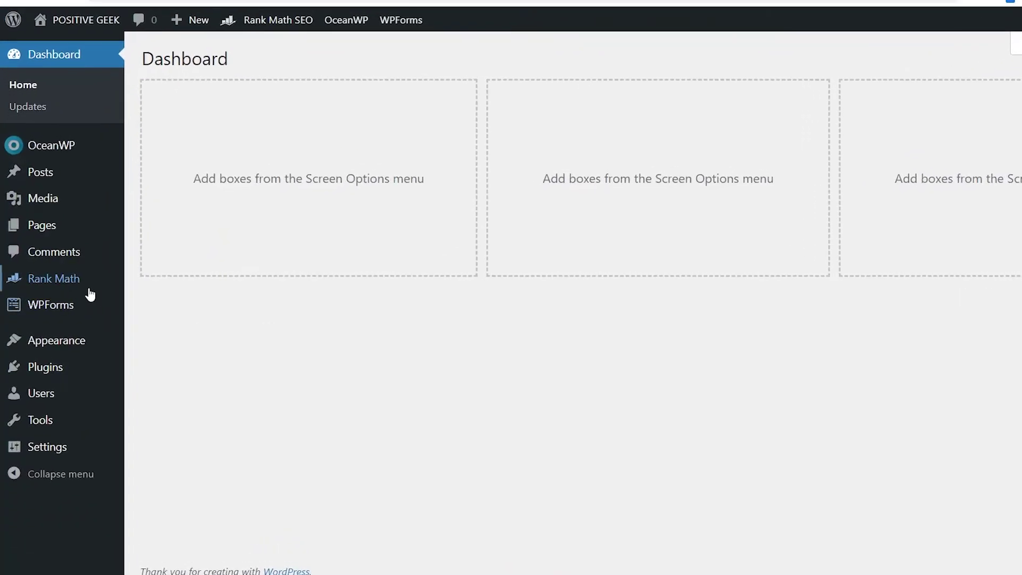
{"action": "mouse_move", "coordinate": [74, 287]}
{"action": "mouse_move", "coordinate": [59, 172]}
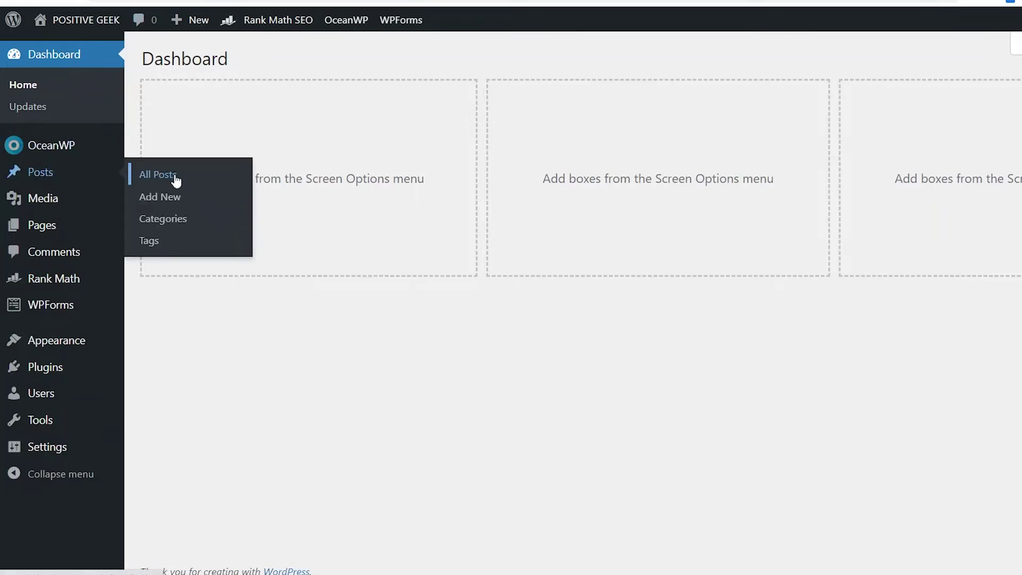
Edit the 'Dapibus diam sed nisi nulla quis sem' post, preview it in a new tab, and copy its URL.
{"action": "left_click", "coordinate": [176, 181]}
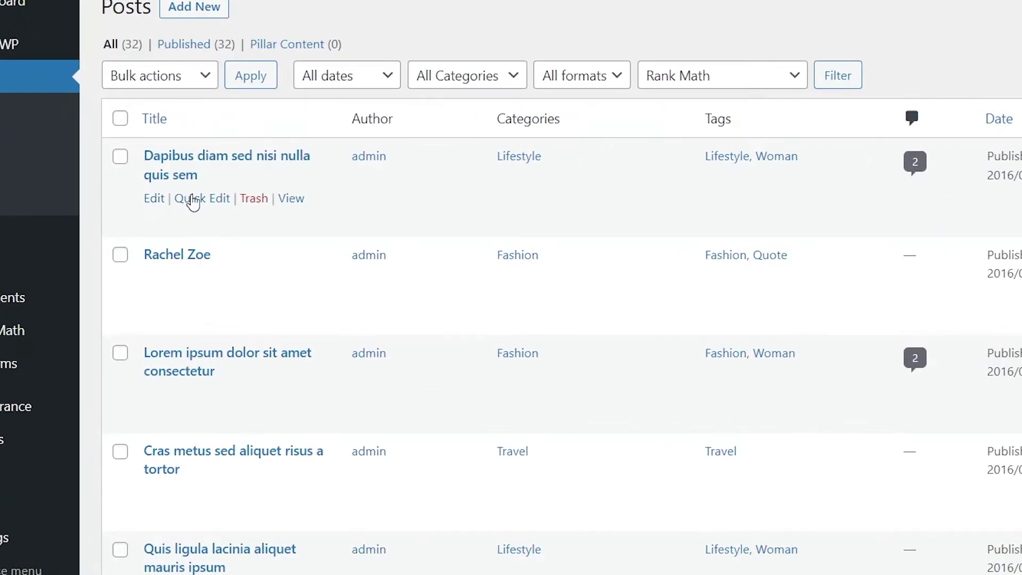
{"action": "left_click", "coordinate": [156, 203]}
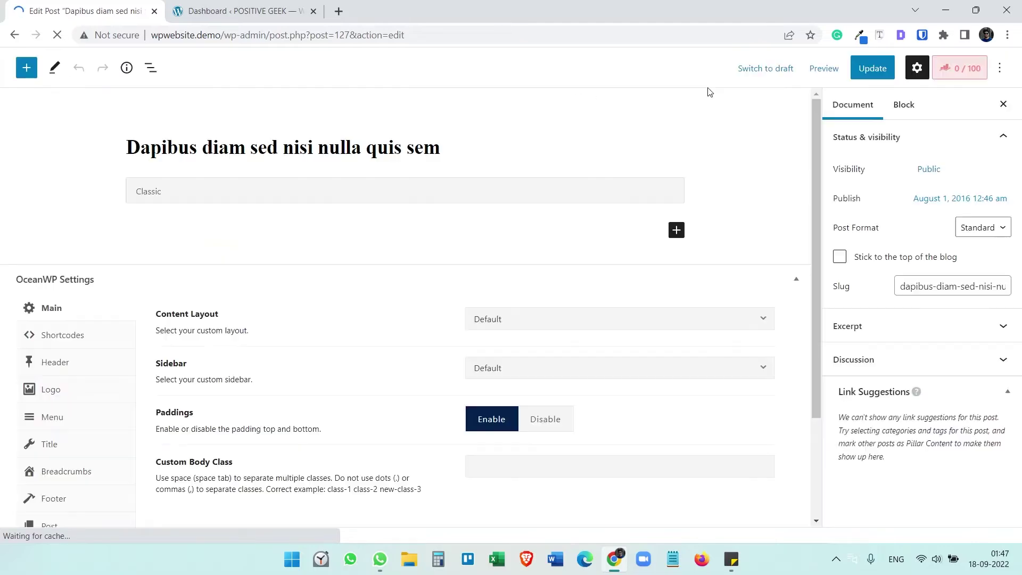
{"action": "left_click", "coordinate": [824, 68]}
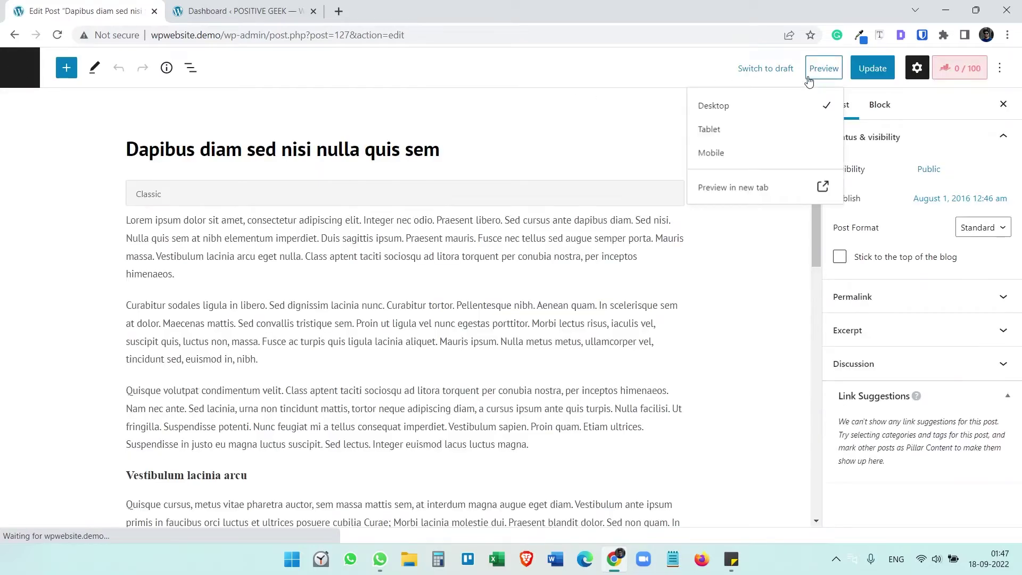
{"action": "left_click", "coordinate": [756, 186]}
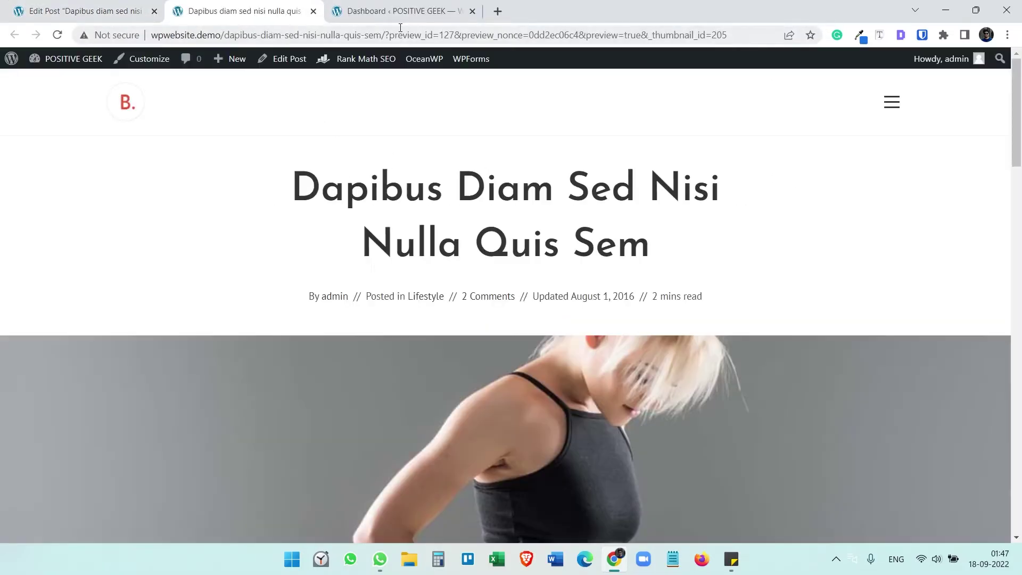
{"action": "left_click_drag", "start_coordinate": [386, 35], "coordinate": [53, 37]}
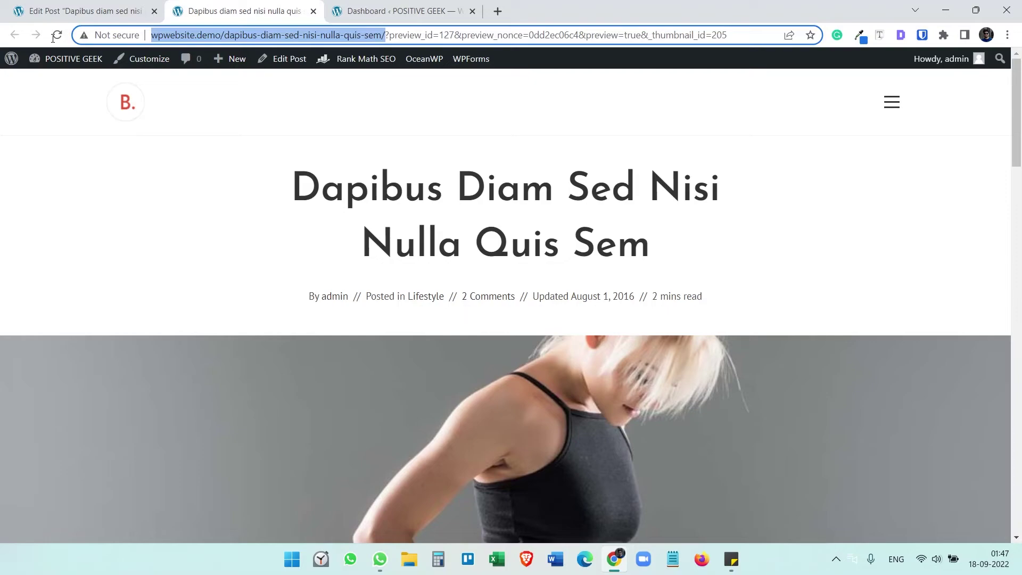
{"action": "left_click", "coordinate": [101, 11]}
{"action": "left_click", "coordinate": [2, 72]}
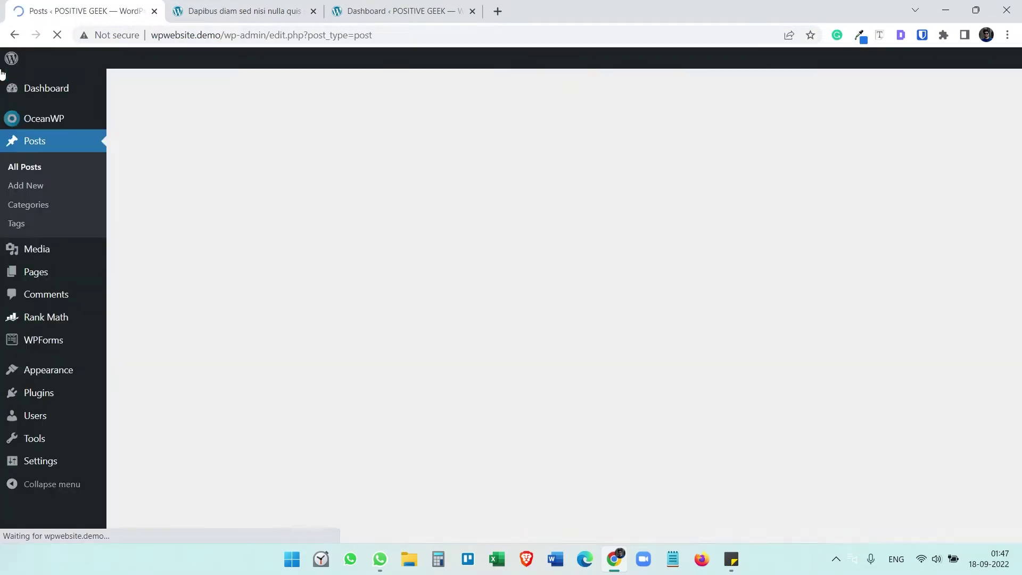
{"action": "mouse_move", "coordinate": [63, 243]}
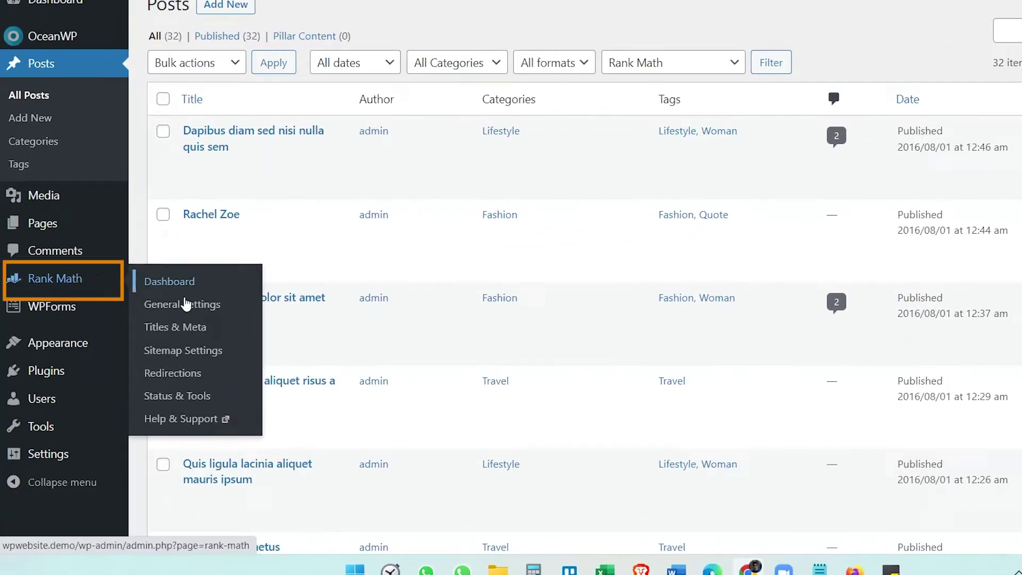
{"action": "left_click", "coordinate": [173, 373]}
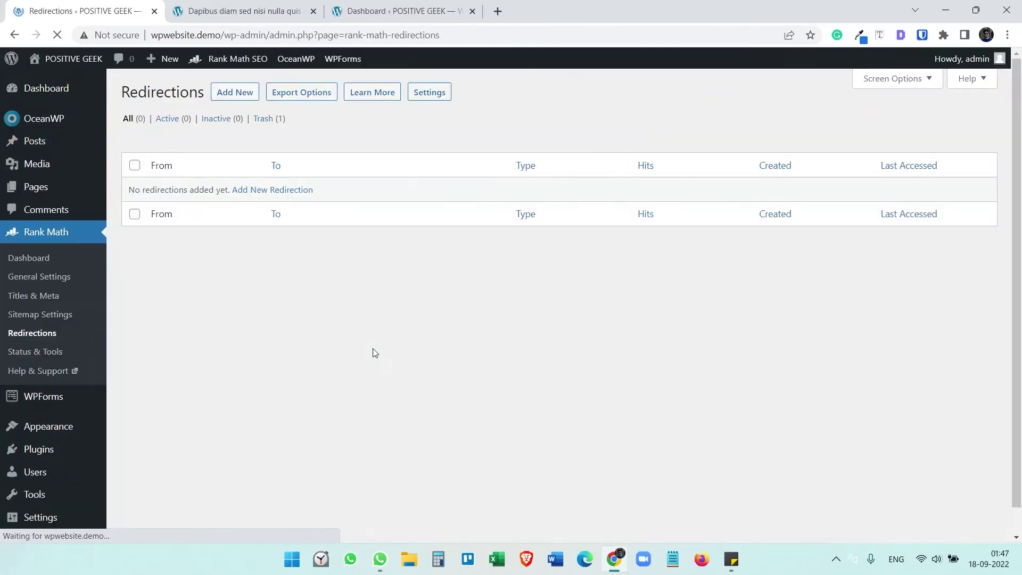
{"action": "left_click", "coordinate": [235, 91]}
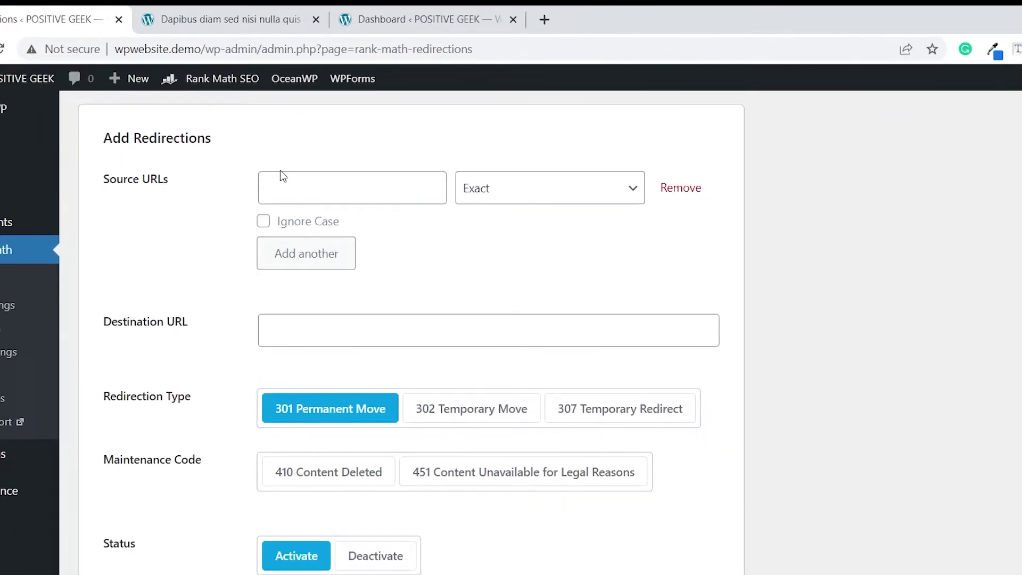
{"action": "left_click", "coordinate": [298, 147]}
{"action": "key", "text": "ctrl+v"}
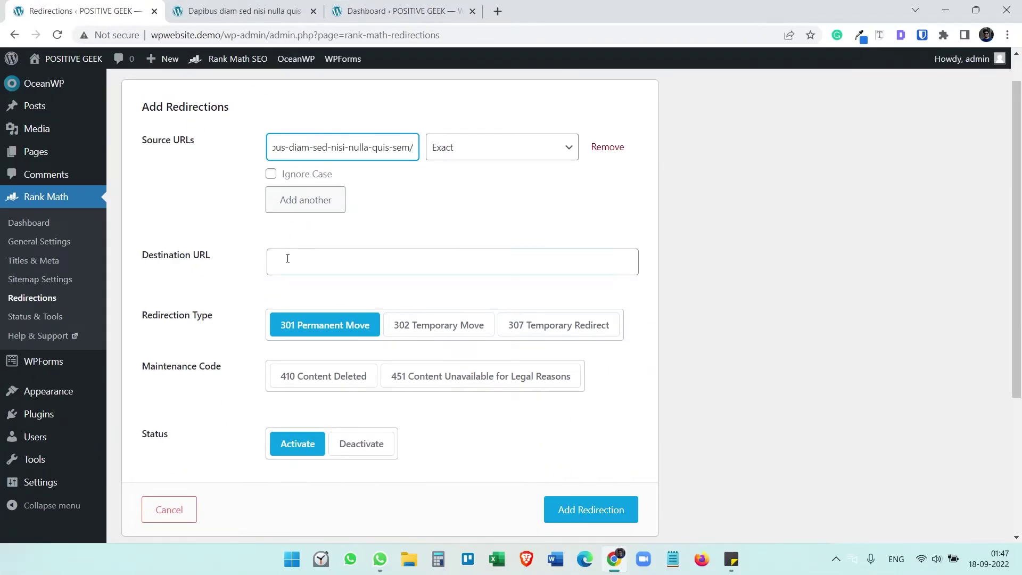
{"action": "left_click", "coordinate": [285, 286]}
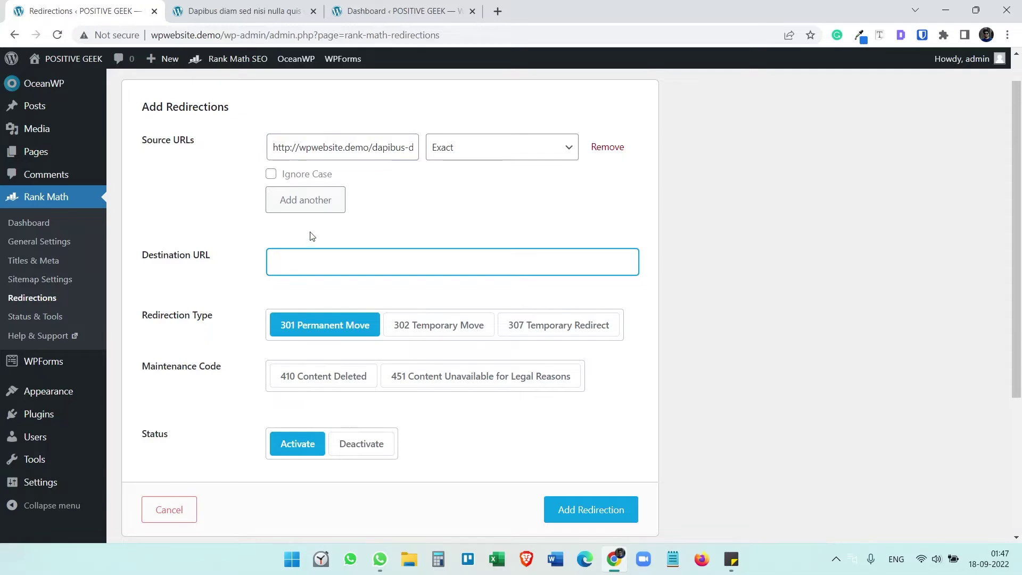
{"action": "type", "text": "https://positivegeek.com"}
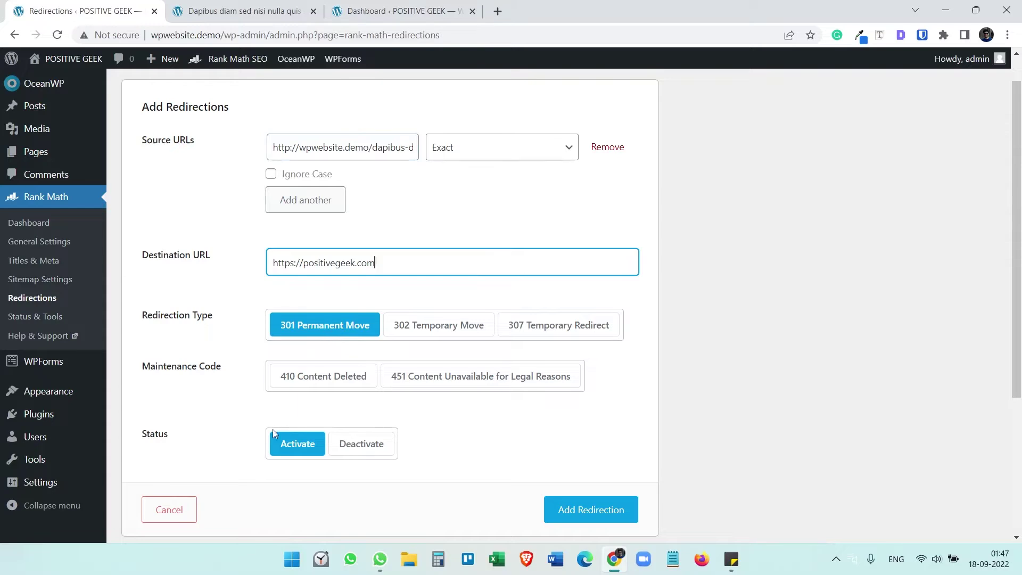
{"action": "left_click", "coordinate": [601, 523]}
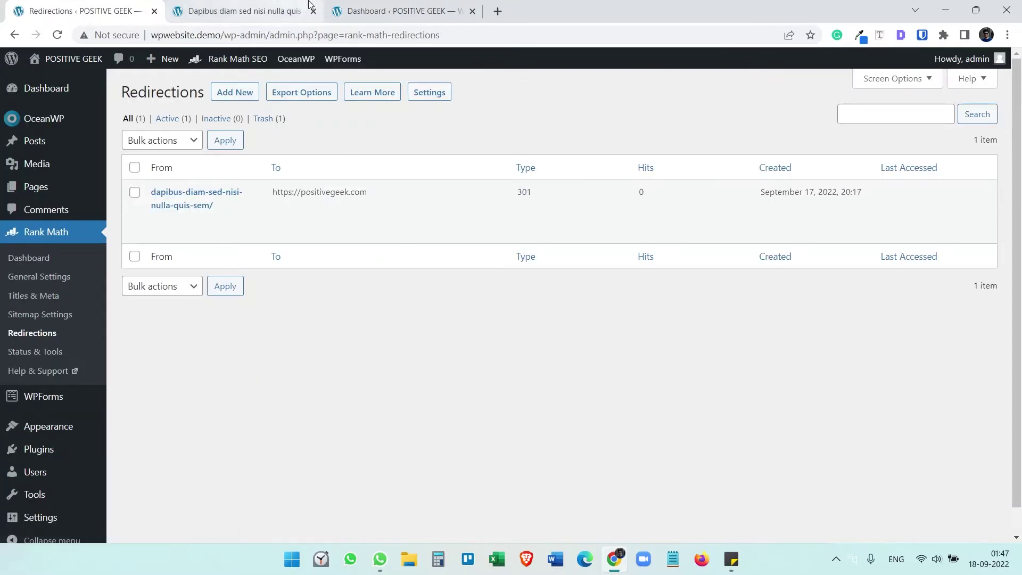
Test the redirect by opening the Dapibus diam post from the live homepage, then go back.
{"action": "left_click", "coordinate": [361, 6]}
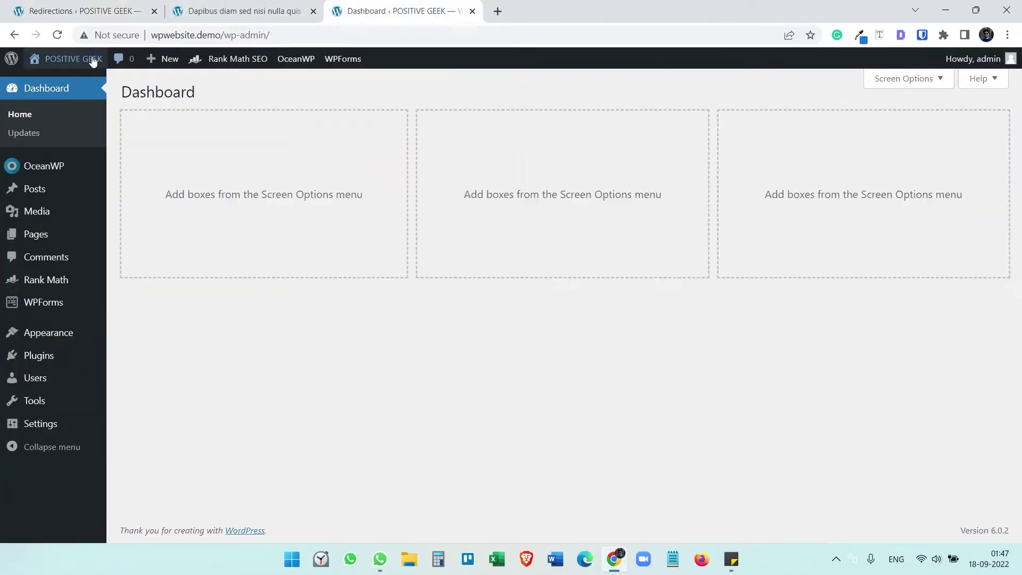
{"action": "left_click", "coordinate": [77, 83]}
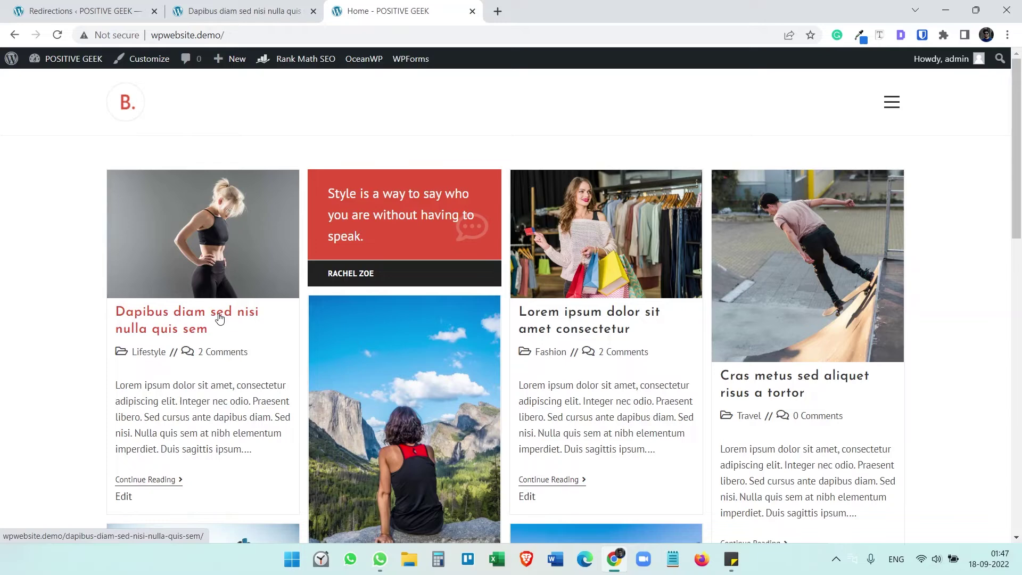
{"action": "left_click", "coordinate": [197, 318]}
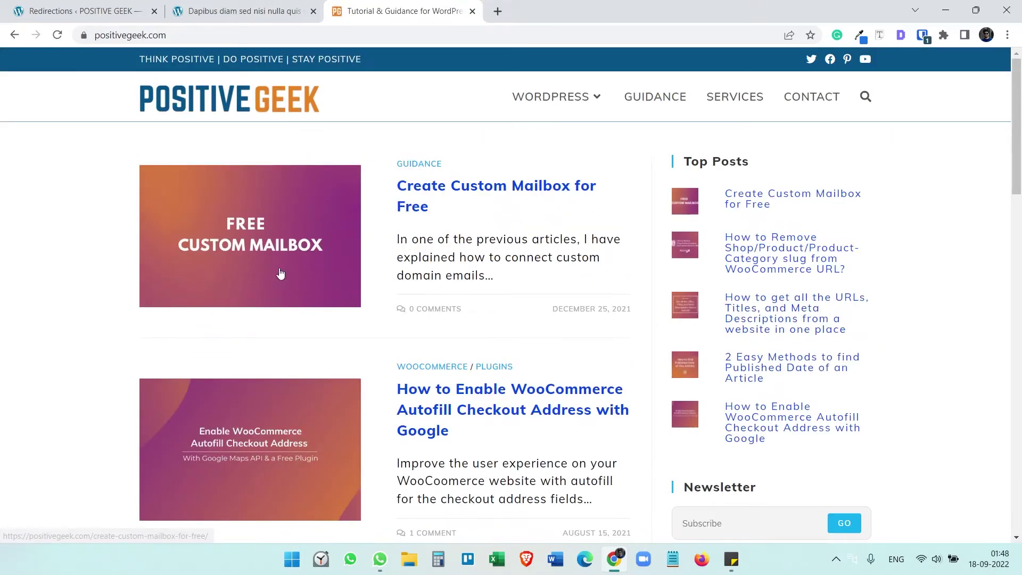
{"action": "key", "text": "alt+Left"}
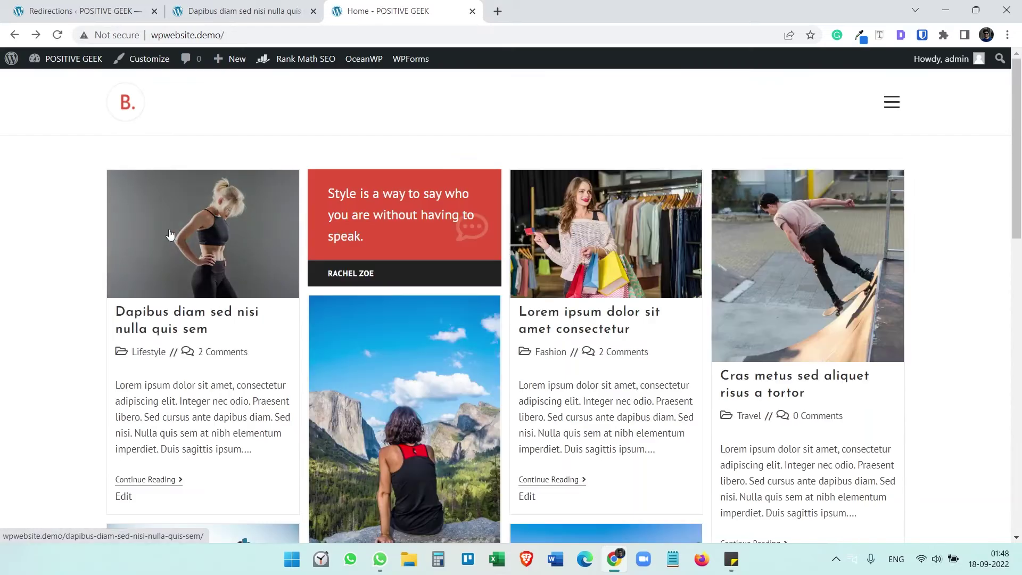
Reopen the Dapibus post editor, dismiss the autosave notice, and close the editor and preview tabs.
{"action": "left_click", "coordinate": [132, 499]}
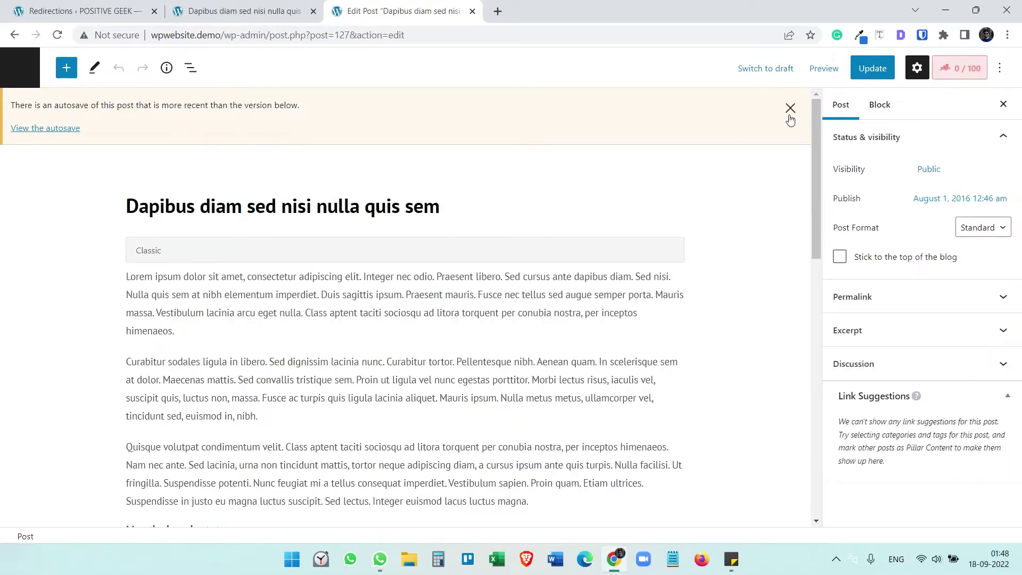
{"action": "left_click", "coordinate": [789, 108]}
{"action": "key", "text": "ctrl+shift+Tab"}
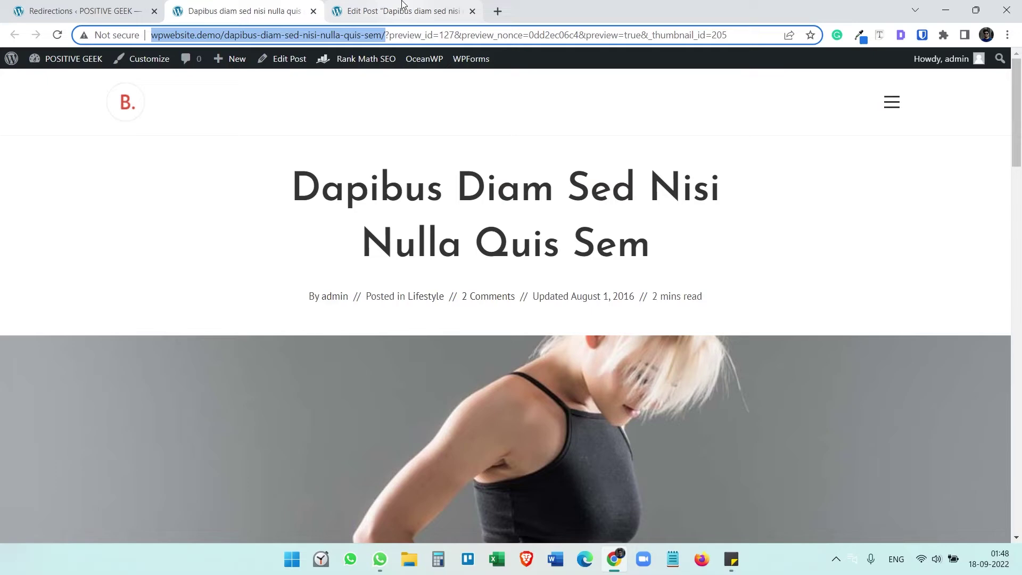
{"action": "middle_click", "coordinate": [403, 4]}
{"action": "middle_click", "coordinate": [266, 7]}
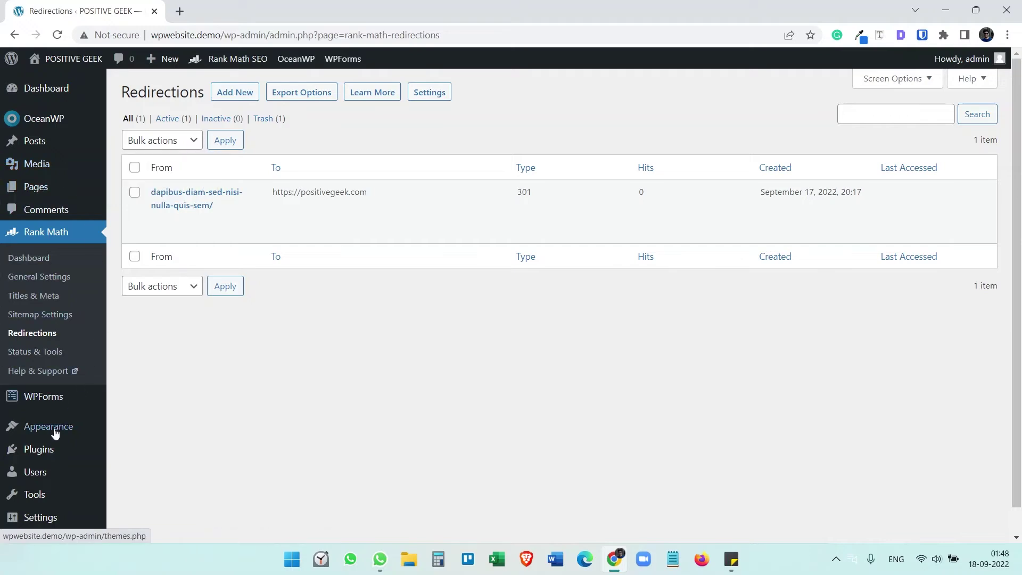
Search the plugin directory for 'page link', then install and activate Page Links To.
{"action": "mouse_move", "coordinate": [70, 448]}
{"action": "left_click", "coordinate": [137, 470]}
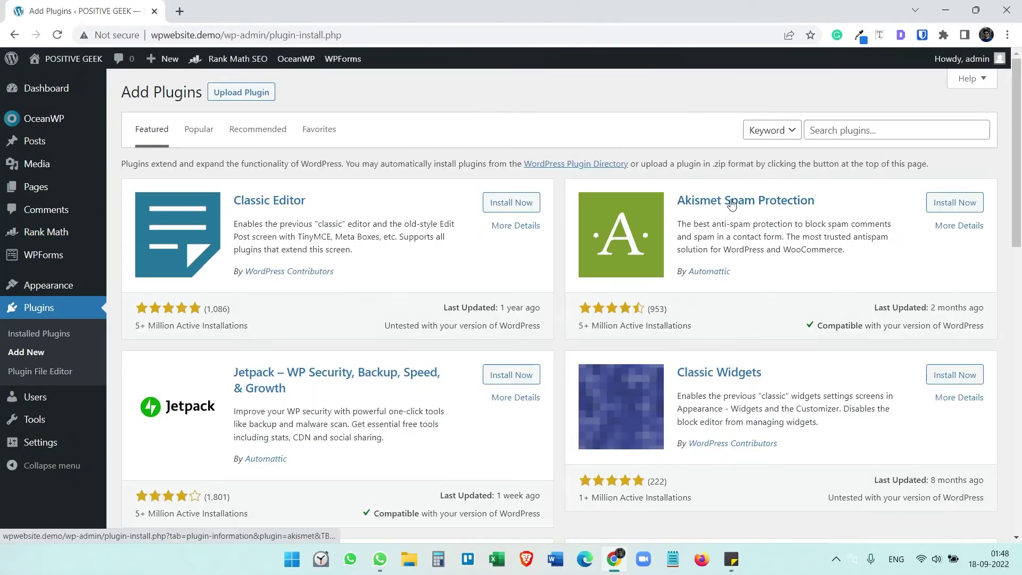
{"action": "left_click", "coordinate": [811, 132]}
{"action": "type", "text": "page links to"}
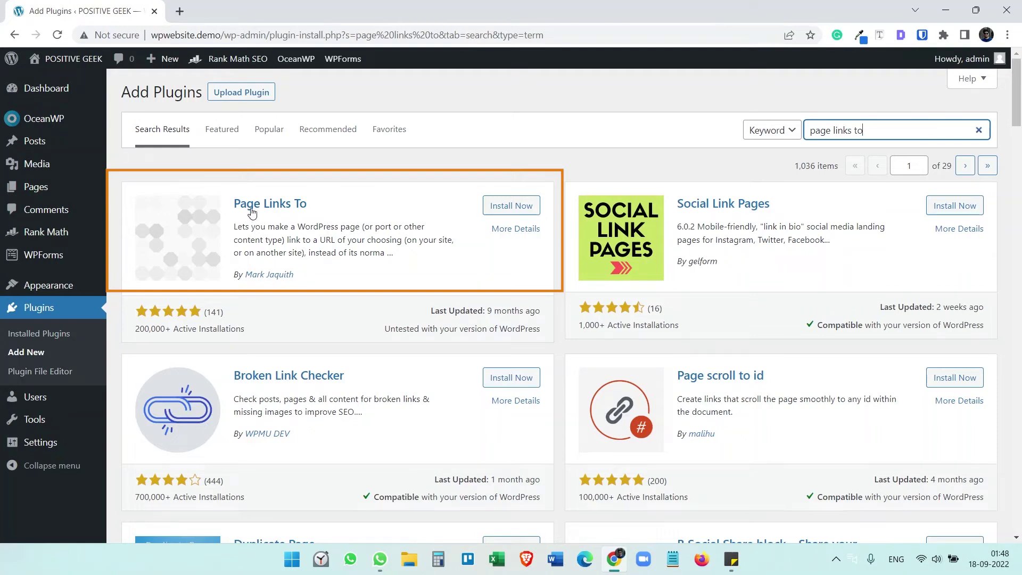
{"action": "left_click", "coordinate": [511, 206]}
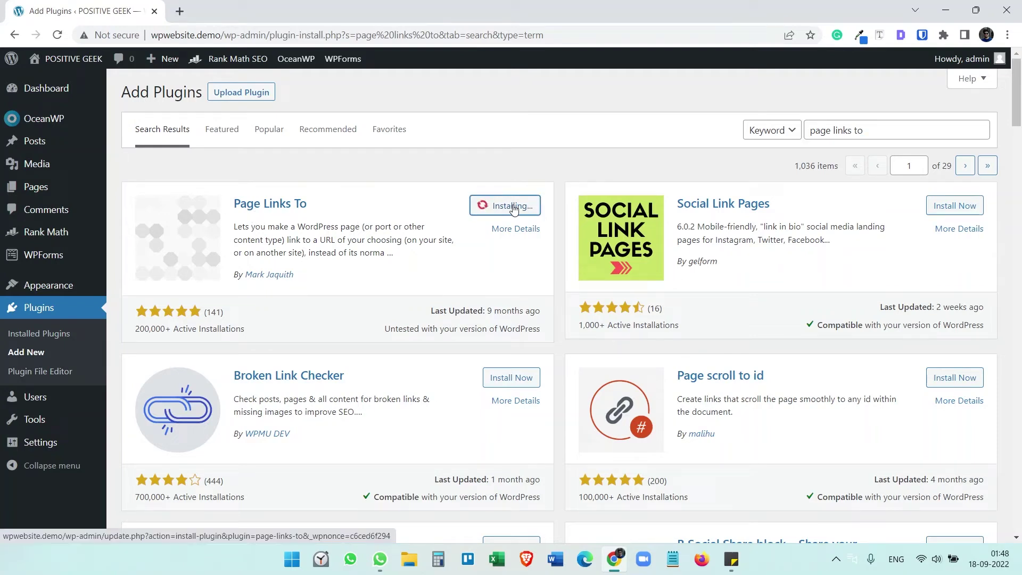
{"action": "left_click", "coordinate": [506, 206]}
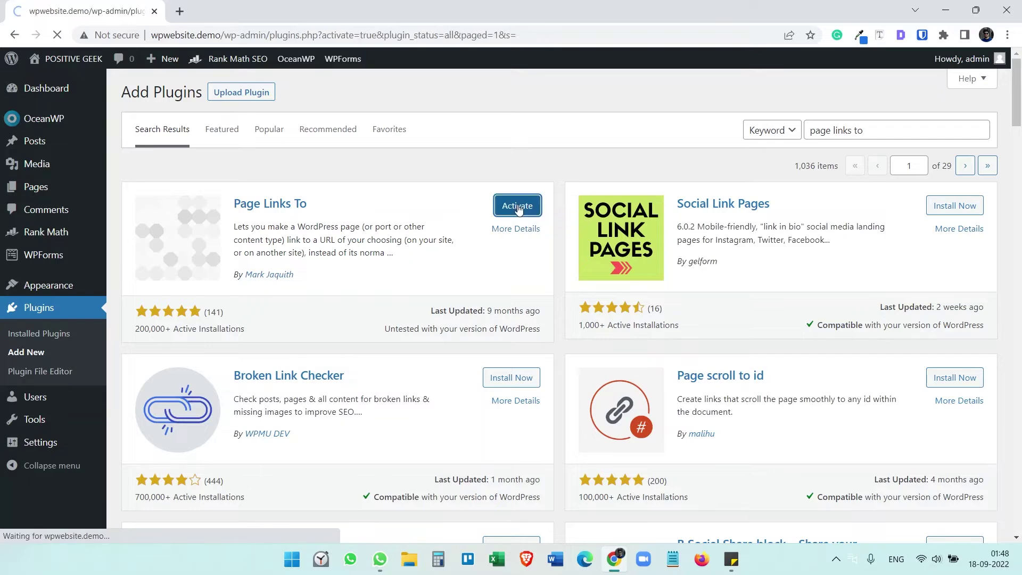
{"action": "left_click", "coordinate": [159, 143]}
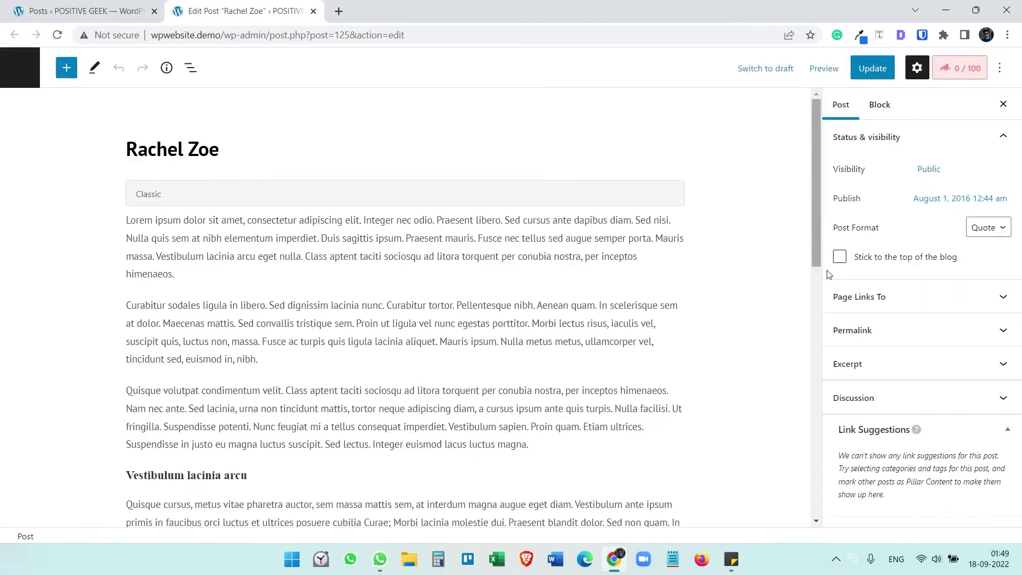
{"action": "left_click", "coordinate": [863, 300]}
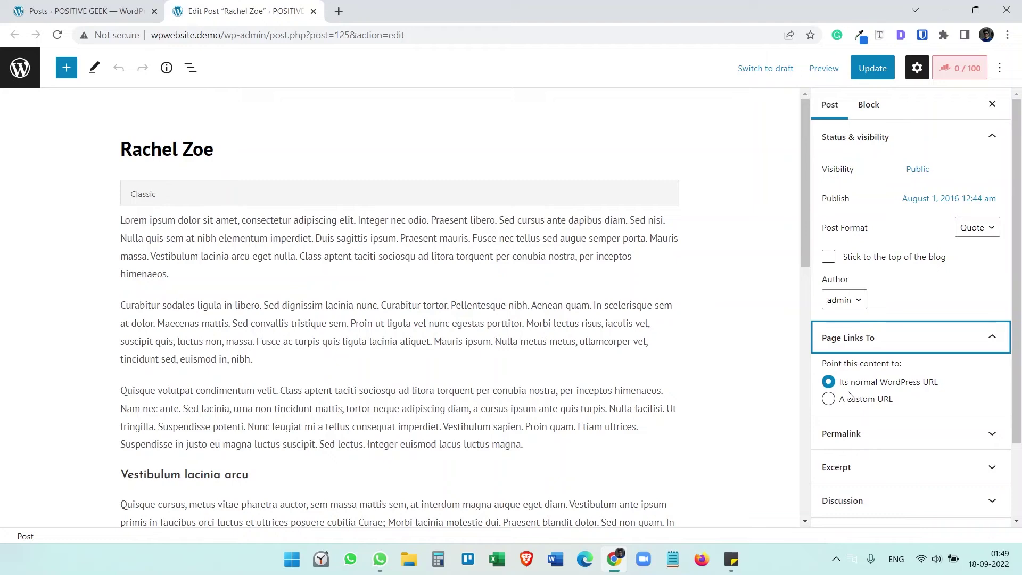
{"action": "left_click", "coordinate": [783, 424]}
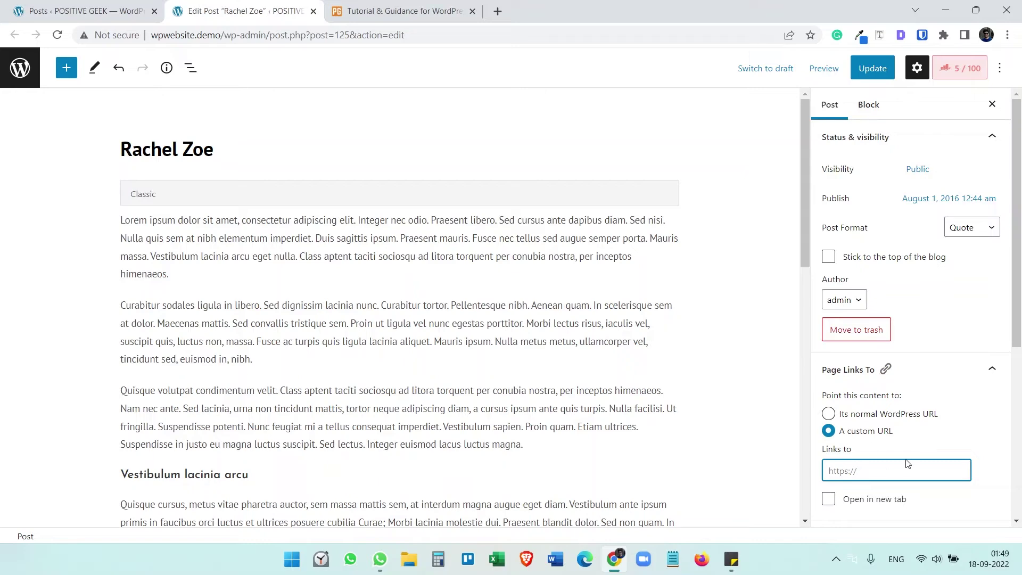
{"action": "left_click", "coordinate": [426, 11]}
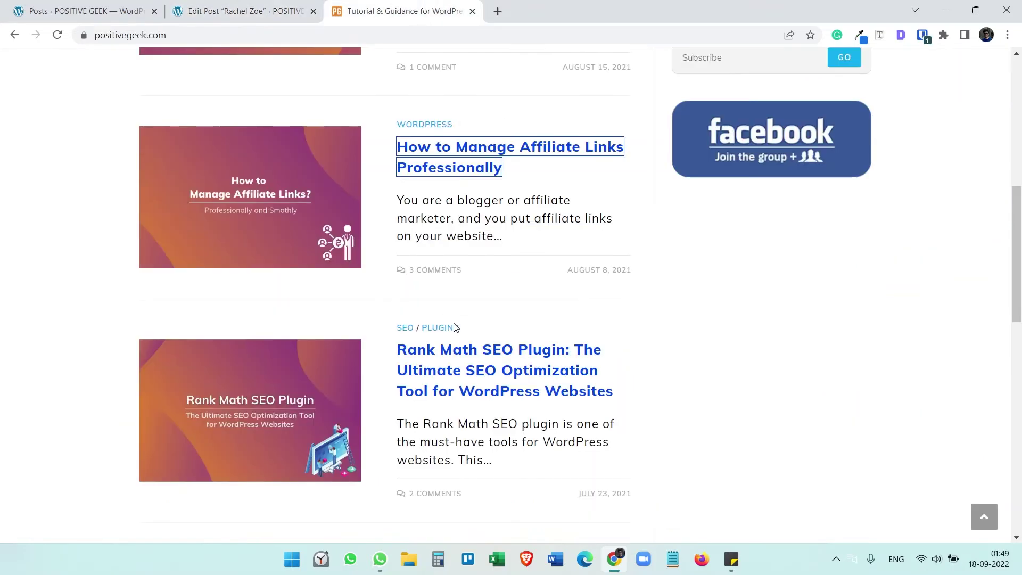
{"action": "right_click", "coordinate": [467, 180]}
{"action": "left_click", "coordinate": [500, 249]}
{"action": "left_click", "coordinate": [269, 8]}
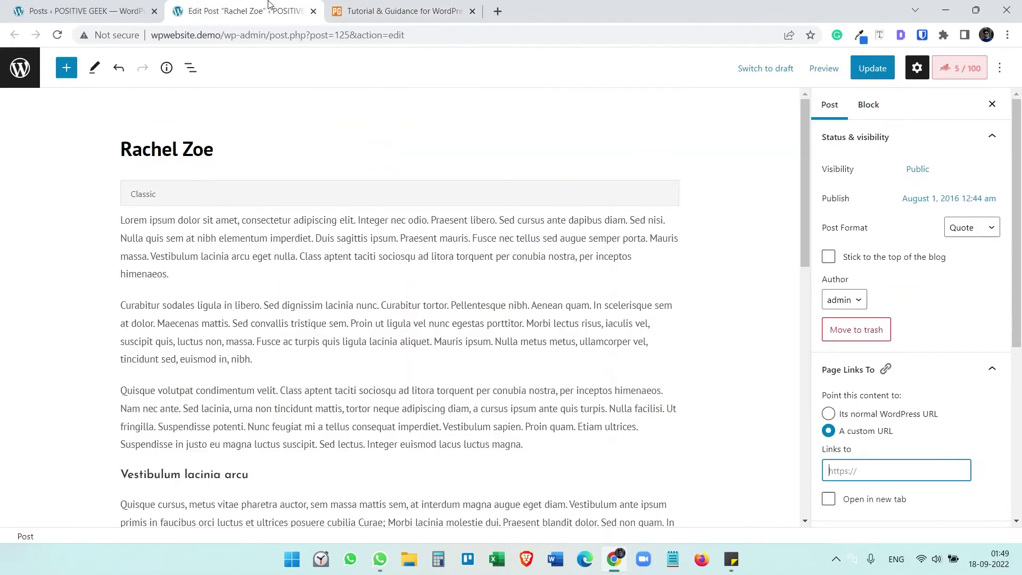
{"action": "key", "text": "ctrl+v"}
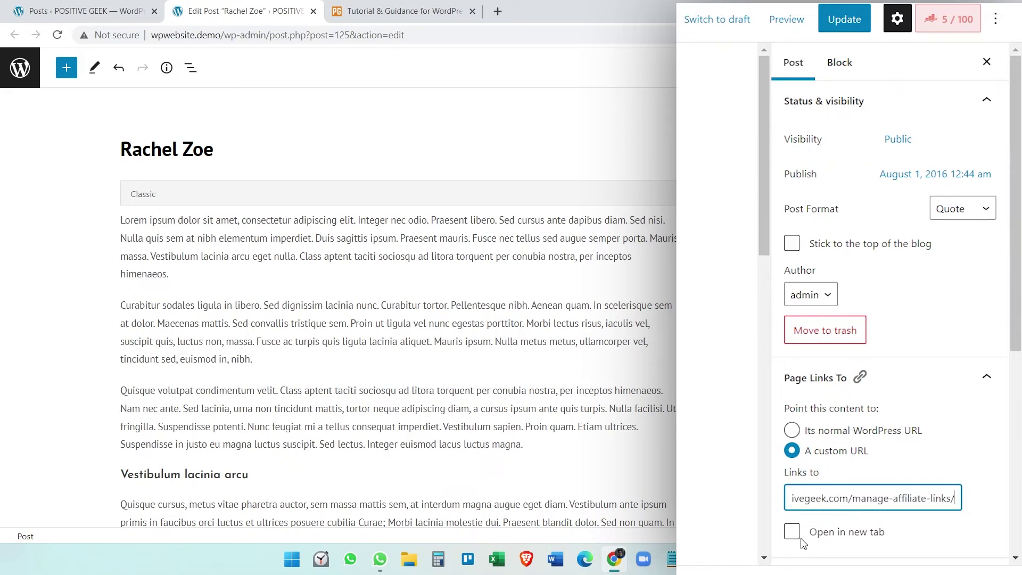
{"action": "left_click", "coordinate": [794, 534]}
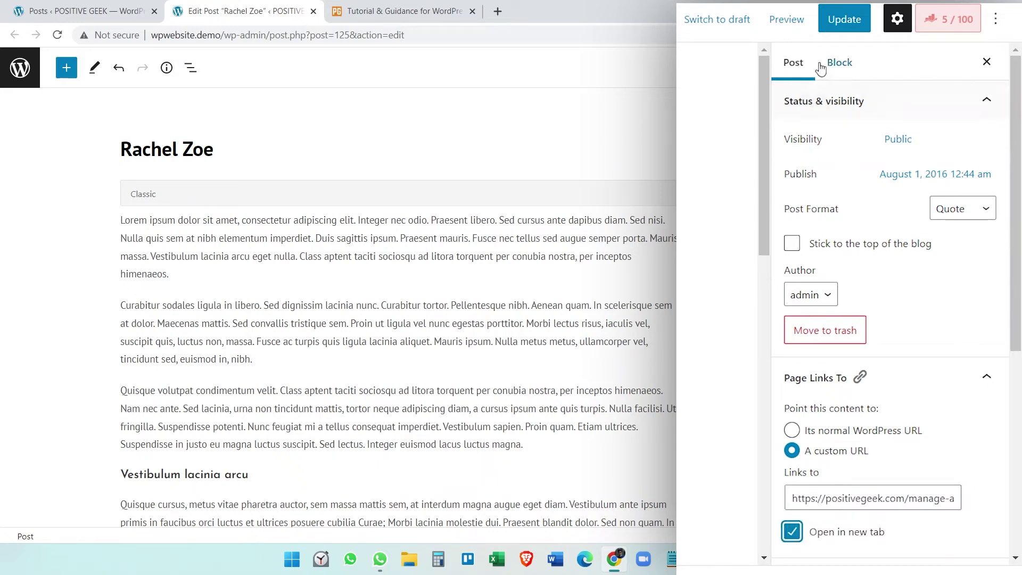
{"action": "left_click", "coordinate": [834, 21]}
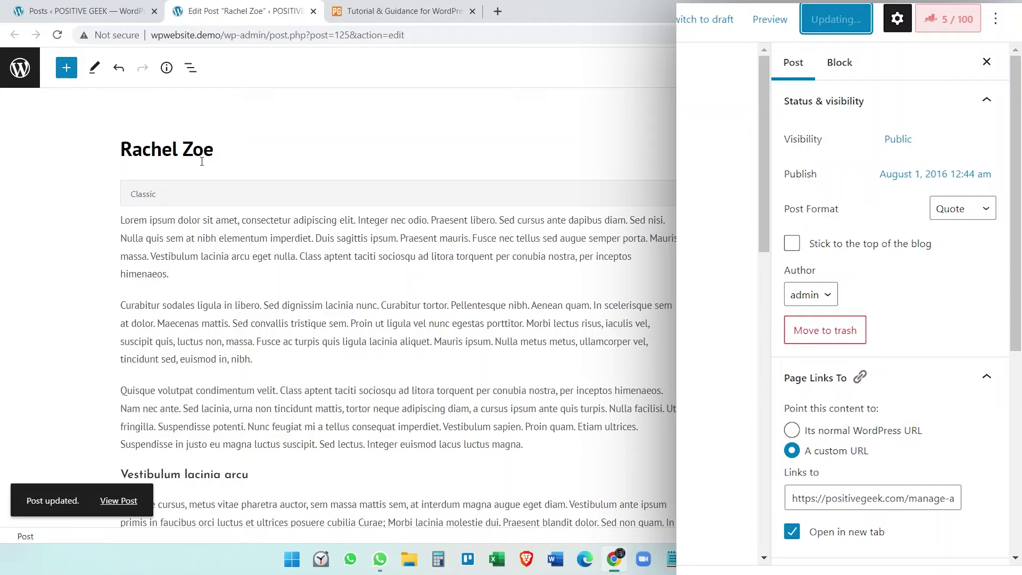
{"action": "left_click", "coordinate": [80, 10]}
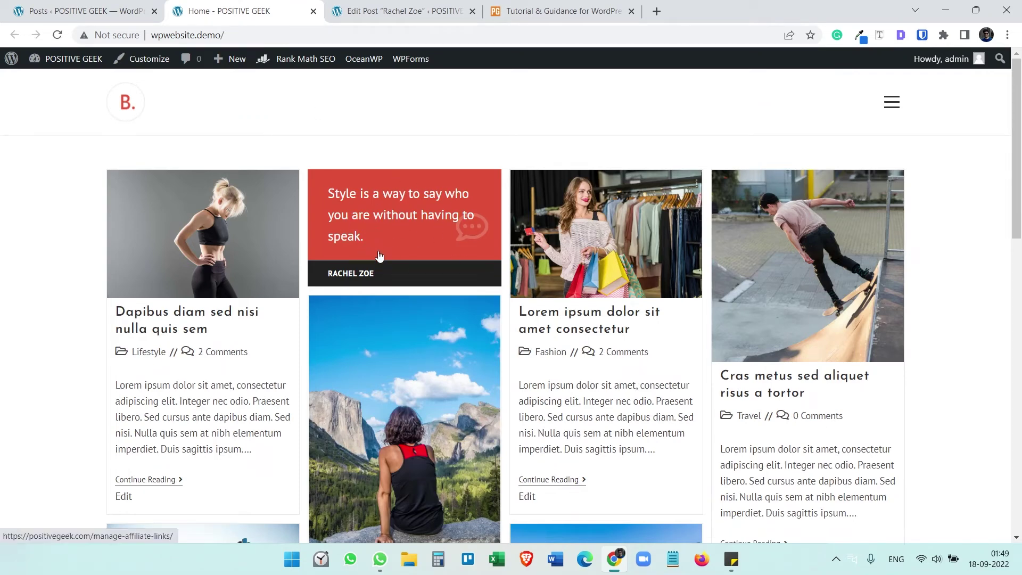
Click the Rachel Zoe quote card on the live site to confirm the affiliate article opens, then return to Posts.
{"action": "left_click", "coordinate": [386, 226]}
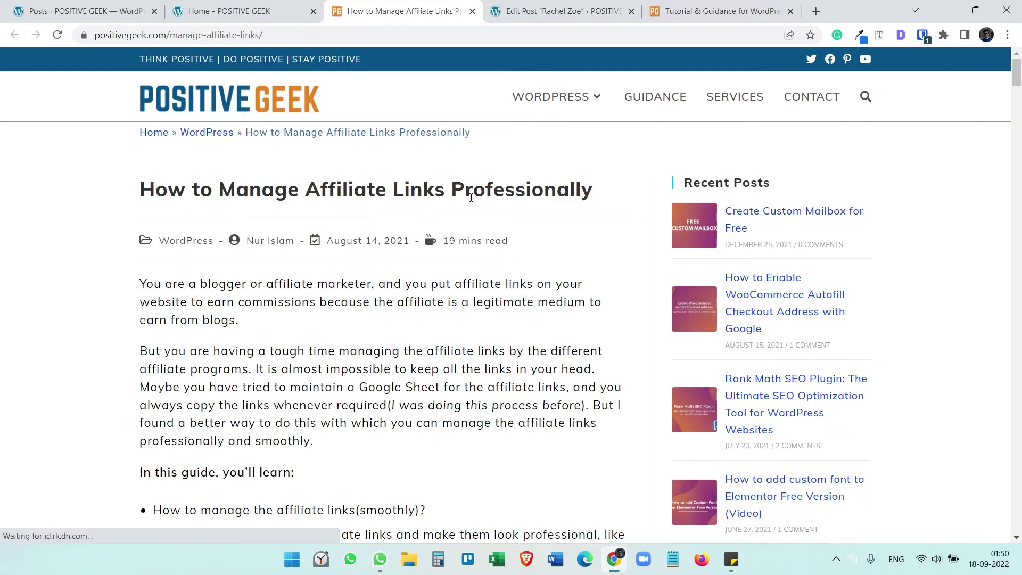
{"action": "left_click", "coordinate": [250, 12]}
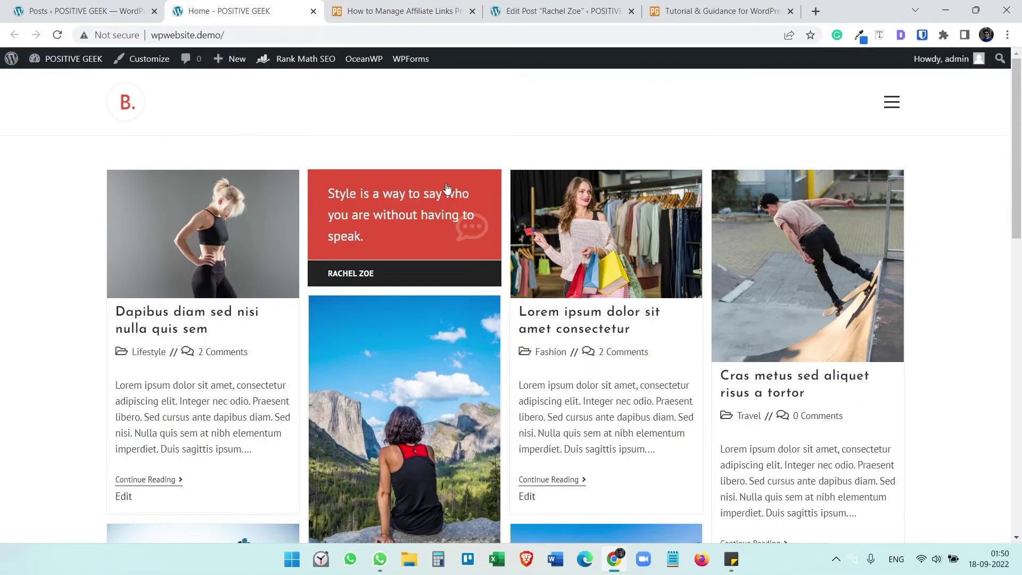
{"action": "left_click", "coordinate": [80, 8]}
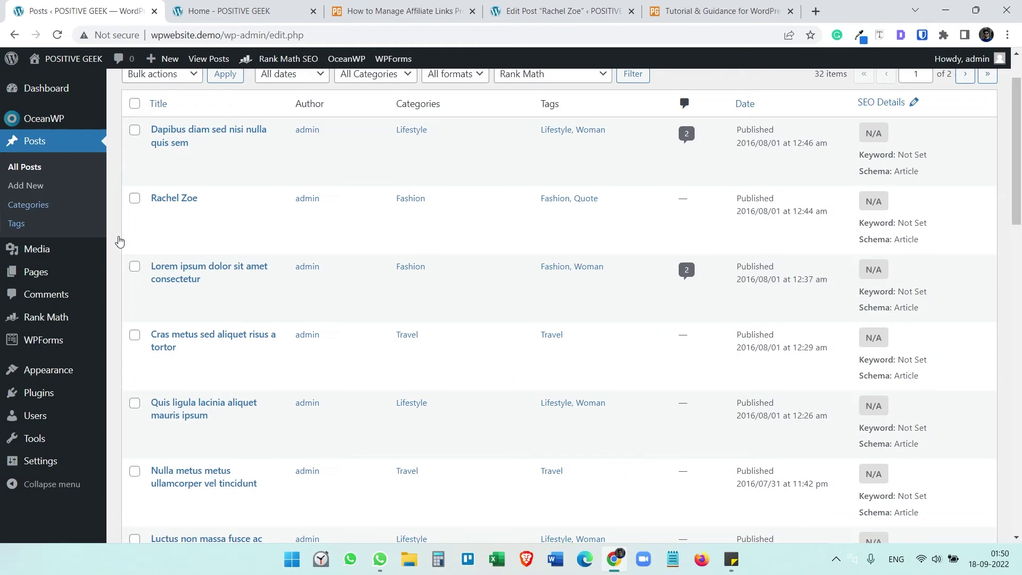
From All Pages, open the Contact page editor and set its Page Links To option to A custom URL.
{"action": "left_click", "coordinate": [234, 12]}
{"action": "left_click", "coordinate": [80, 11]}
{"action": "mouse_move", "coordinate": [43, 276]}
{"action": "left_click", "coordinate": [143, 275]}
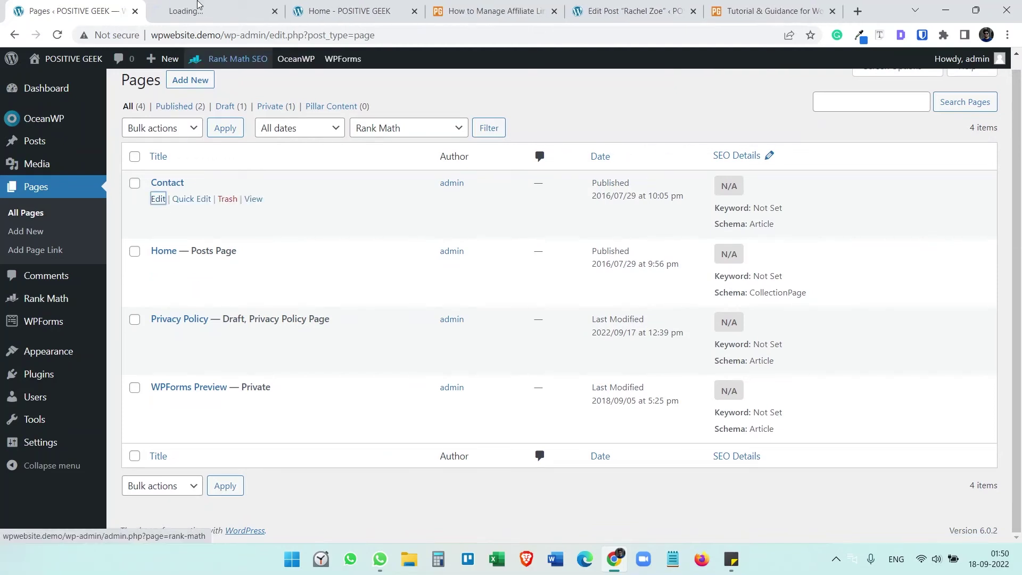
{"action": "left_click", "coordinate": [197, 6]}
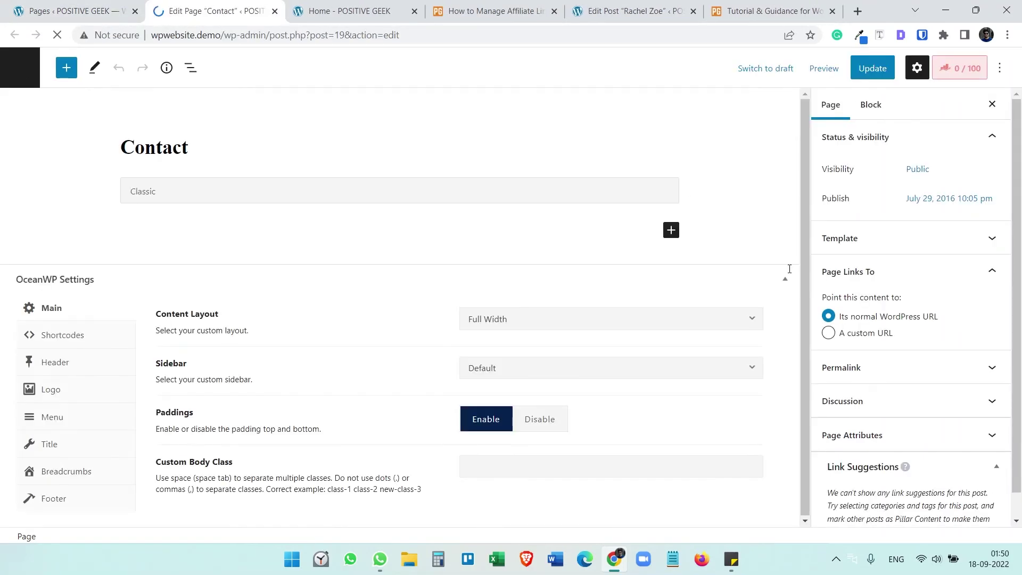
{"action": "left_click", "coordinate": [828, 333]}
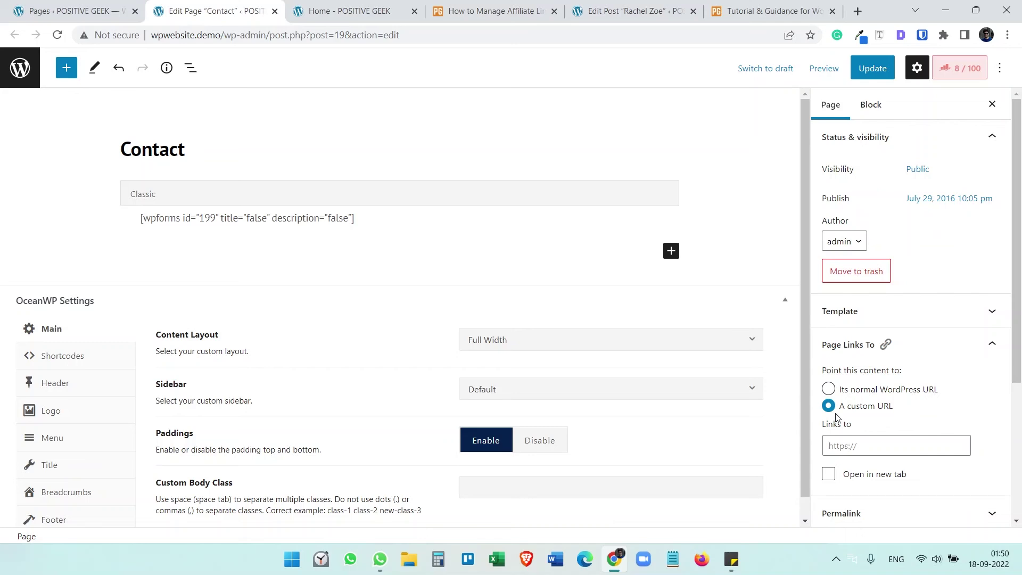
Close the Contact page editor tab and switch to the Home - POSITIVE GEEK tab.
{"action": "middle_click", "coordinate": [234, 5]}
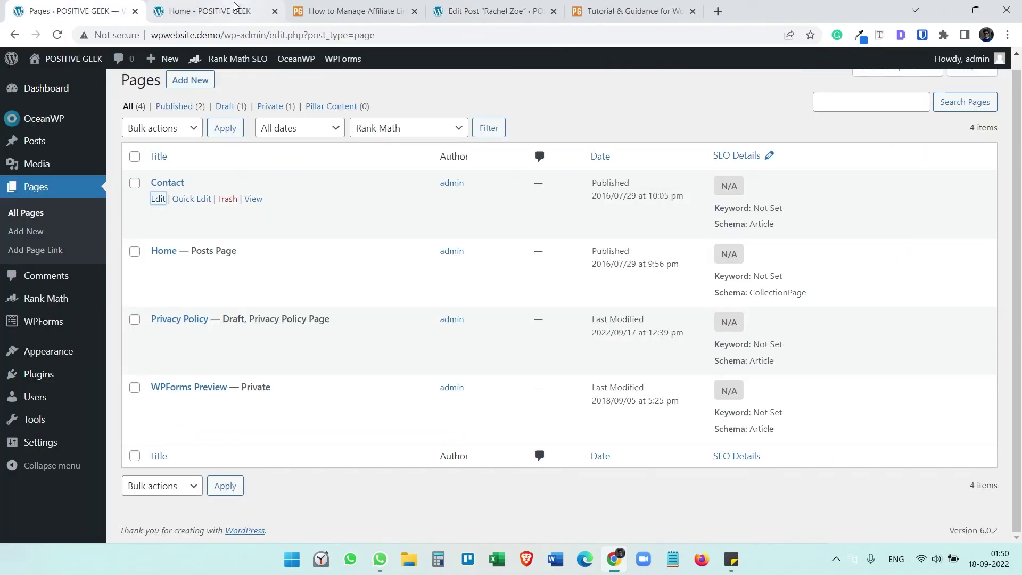
{"action": "left_click", "coordinate": [234, 6]}
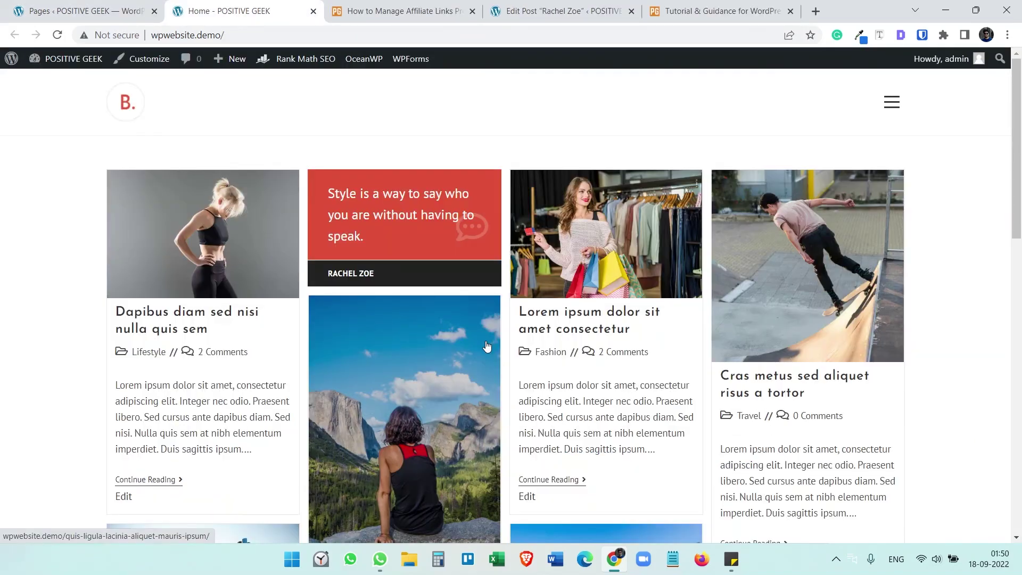